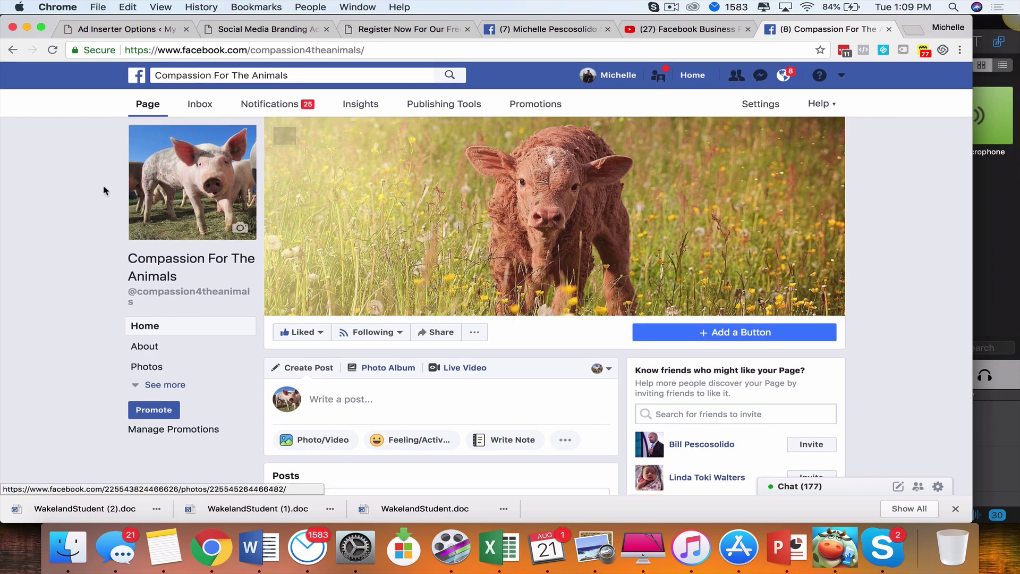
Open the Settings page for Compassion For The Animals.
click(759, 110)
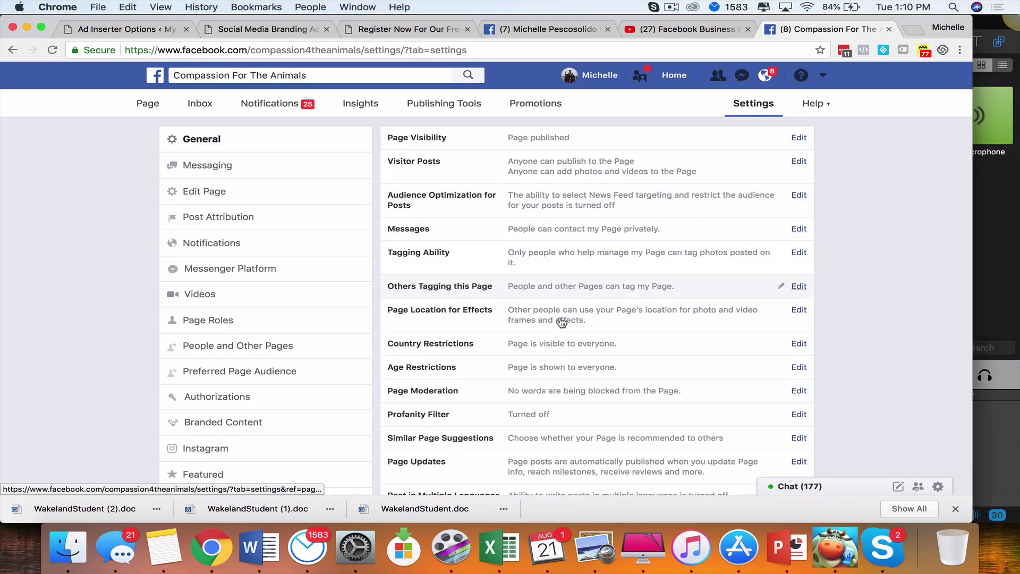
scroll(678, 303, down, 5)
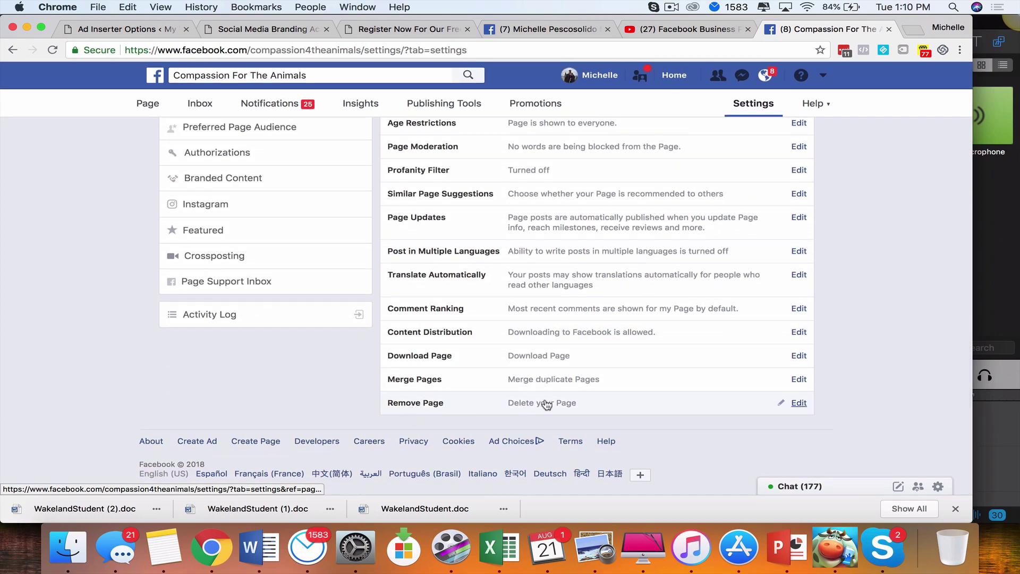
scroll(392, 286, up, 5)
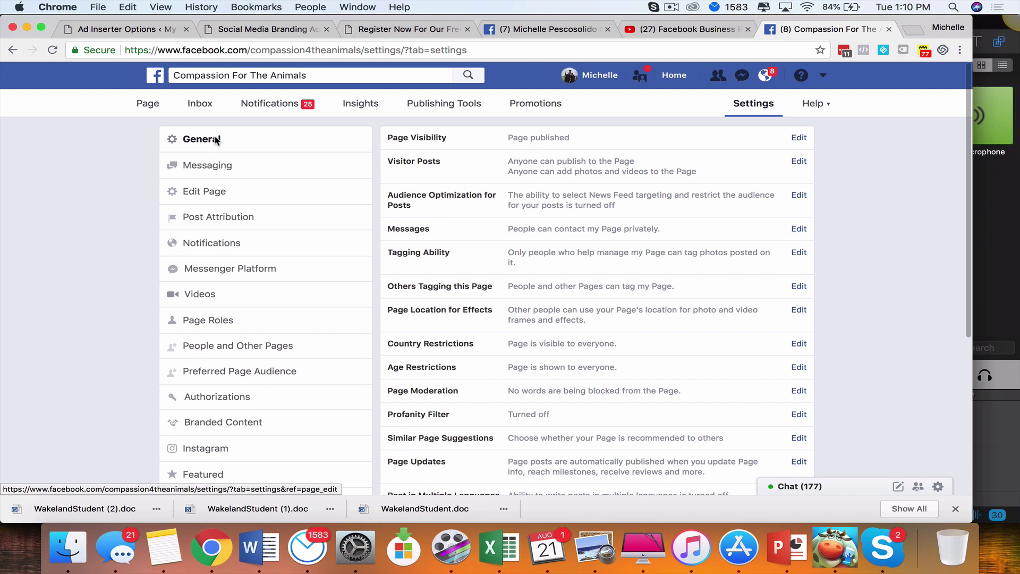
scroll(675, 393, down, 5)
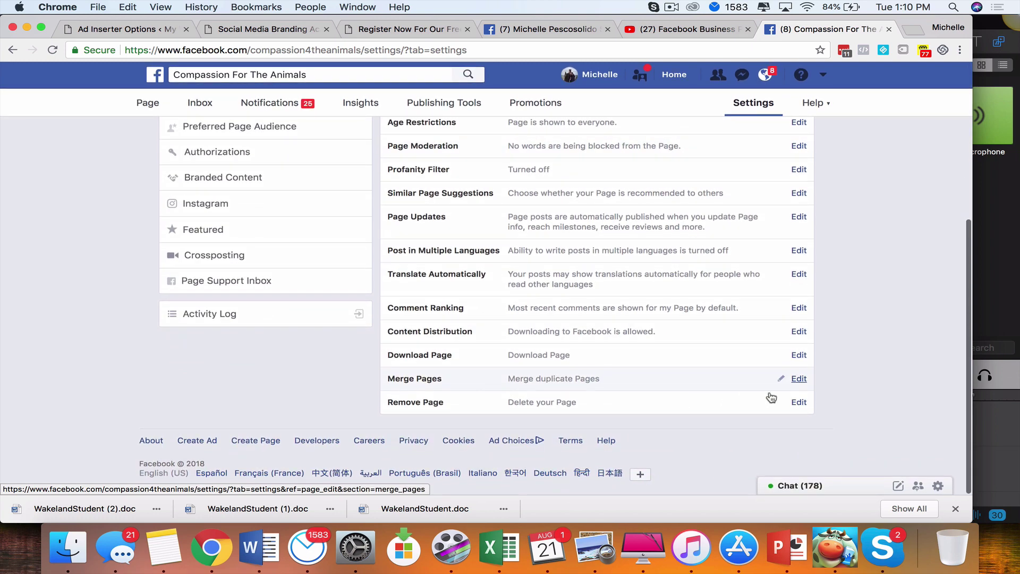
Expand the Remove Page setting to reveal the permanent delete option.
click(798, 404)
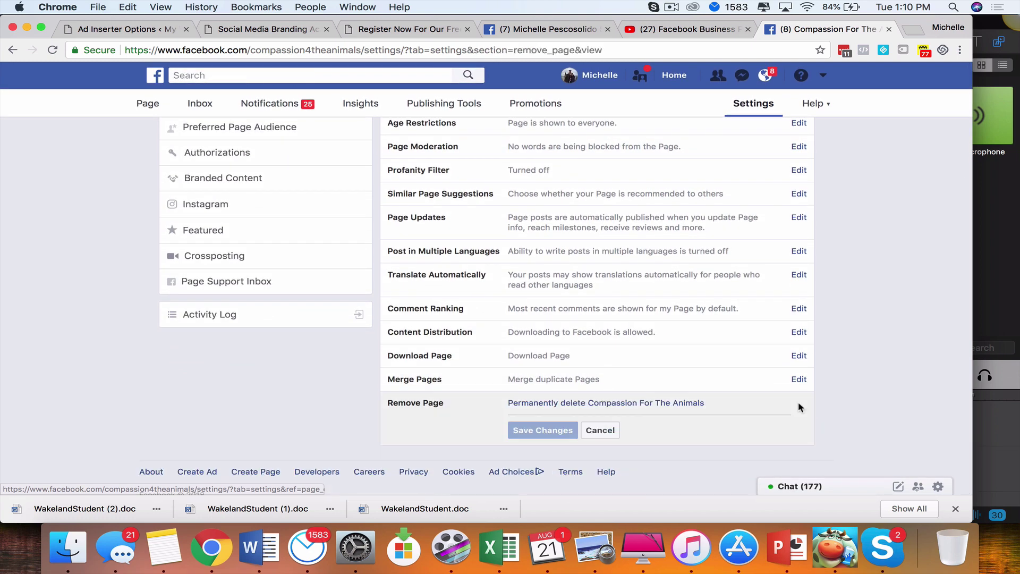
scroll(588, 394, down, 1)
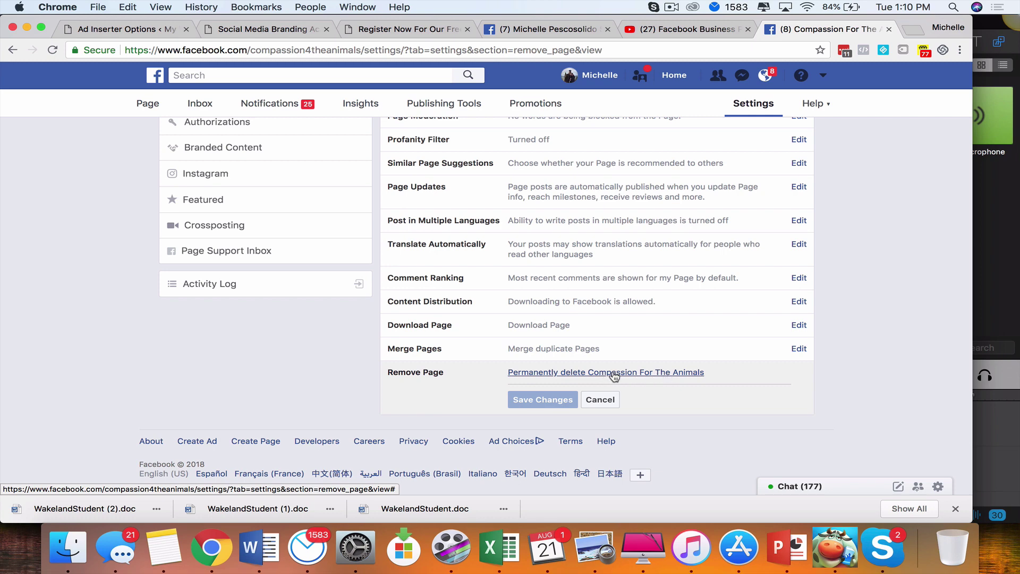
Permanently delete Compassion For The Animals, confirming with Delete and dismissing the notice with OK.
click(614, 372)
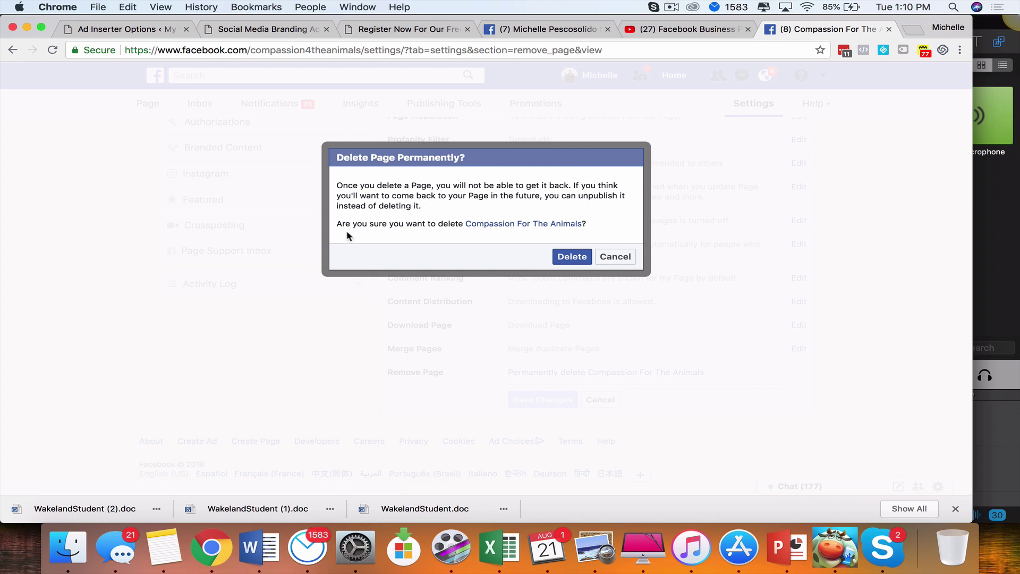
click(572, 259)
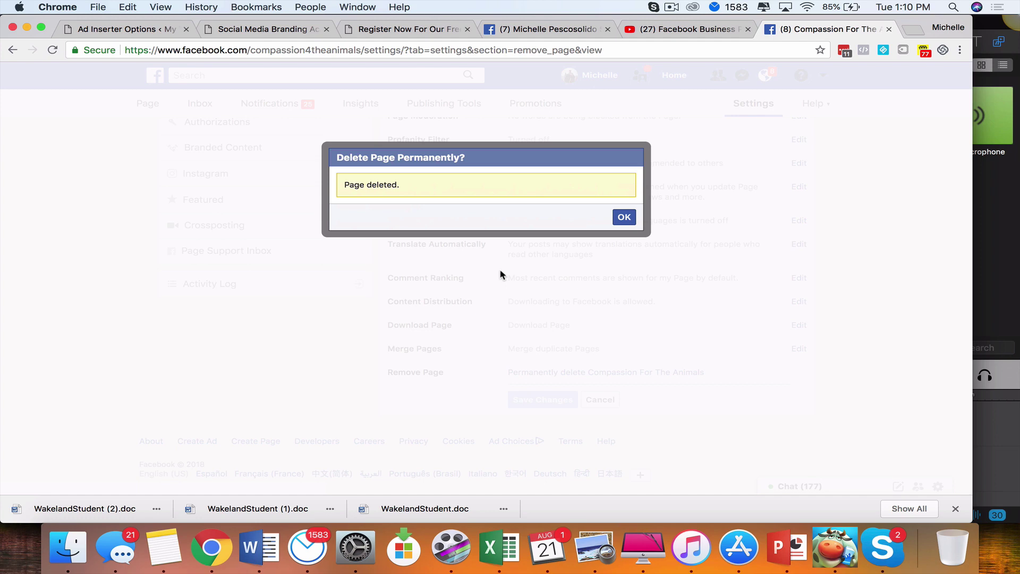
click(625, 218)
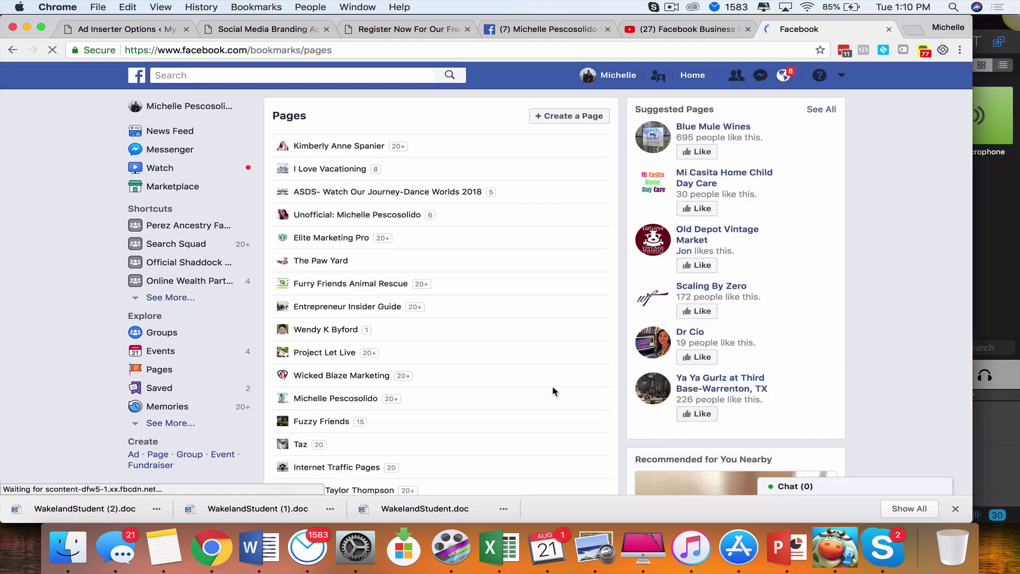
Search Facebook for 'compassion for the animals' and open the suggested result.
click(336, 73)
text(caomp)
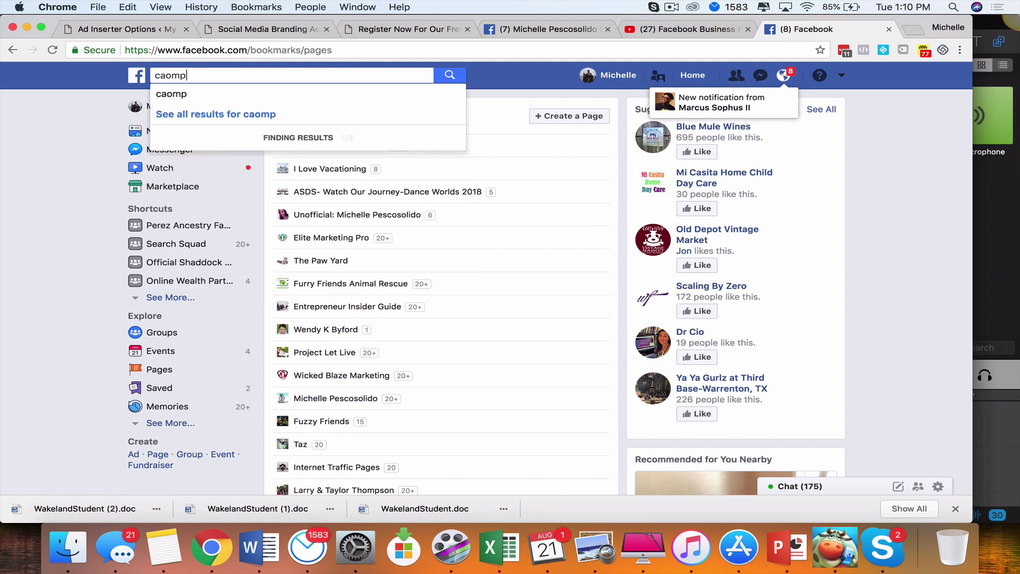
key(BackSpace)
key(BackSpace)
key(BackSpace)
text(ompas)
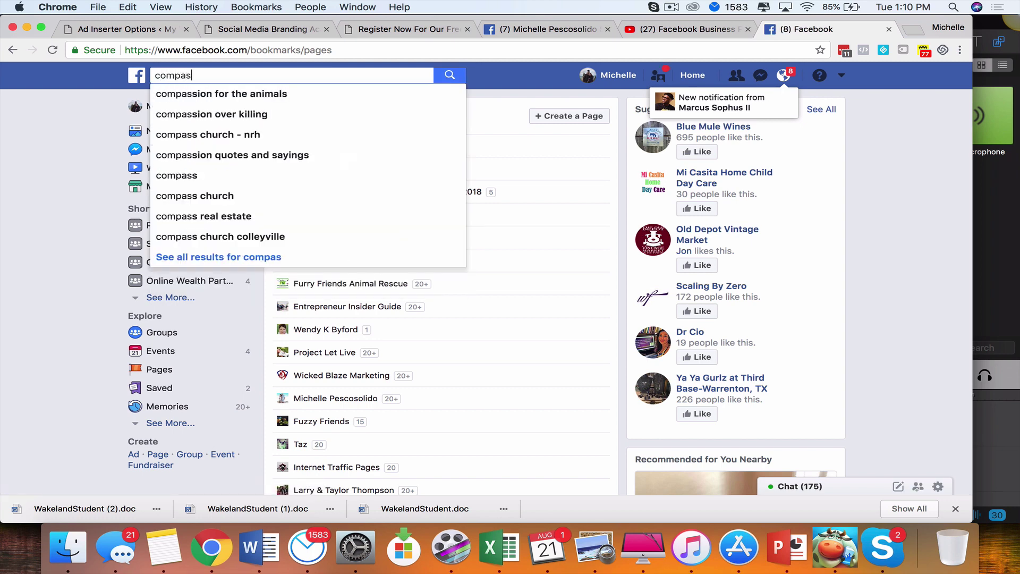
click(329, 97)
click(388, 177)
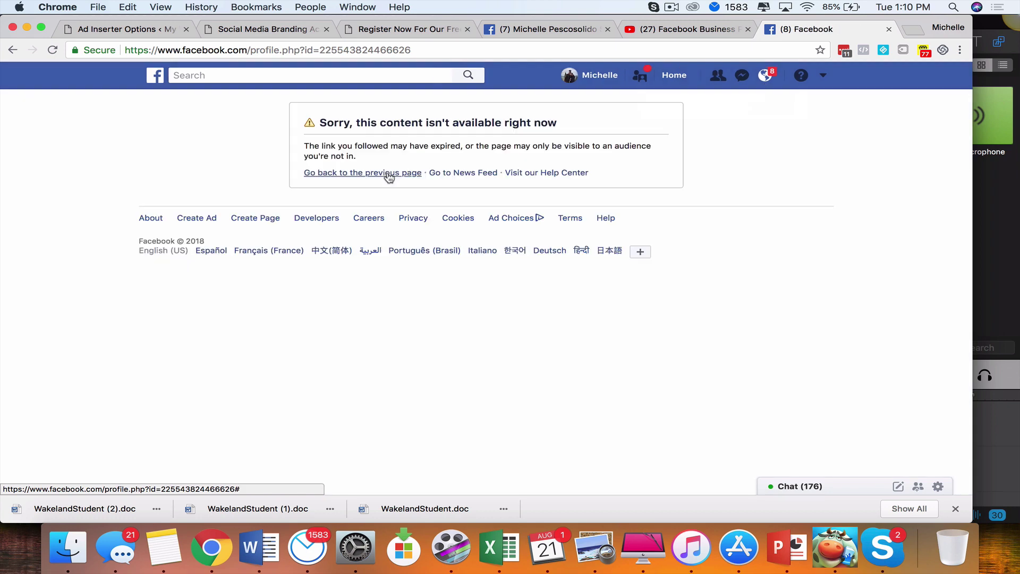